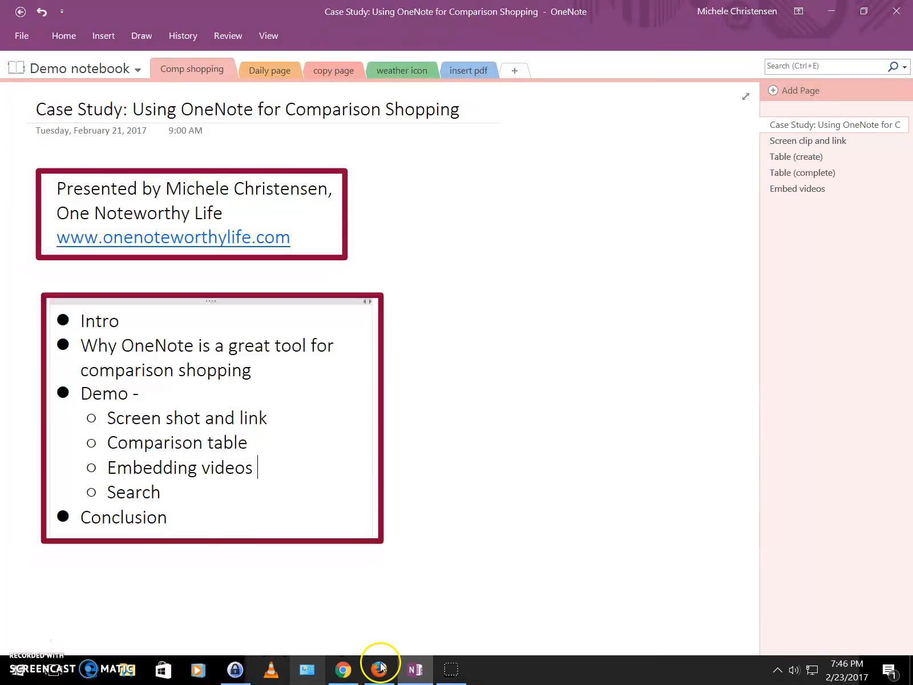
On the "Screen clip and link" page, enter "Pacsafe, backpack" as the keywords and place the cursor in the blank area below
click(831, 142)
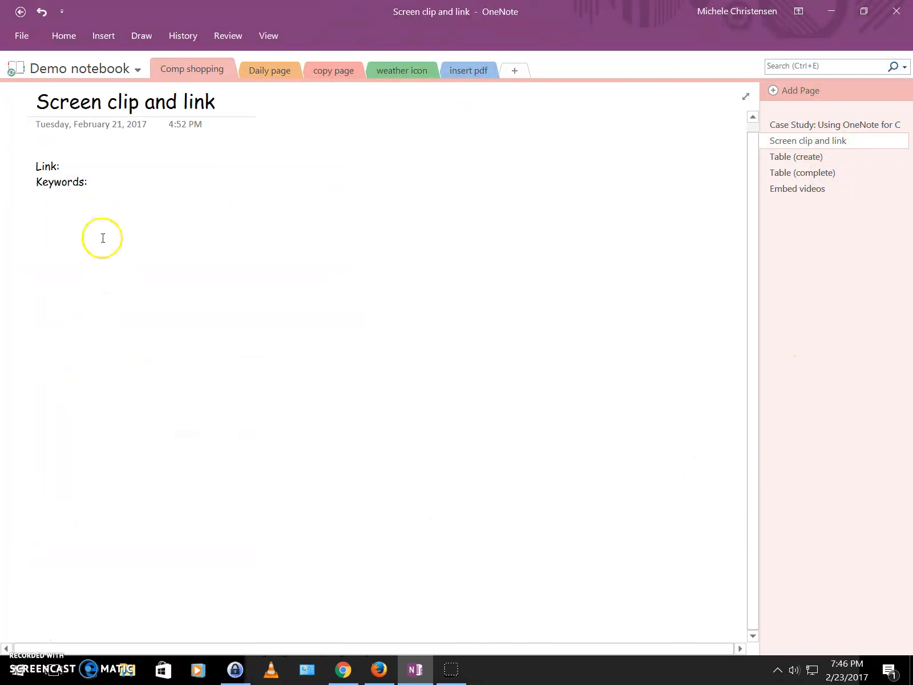
click(83, 163)
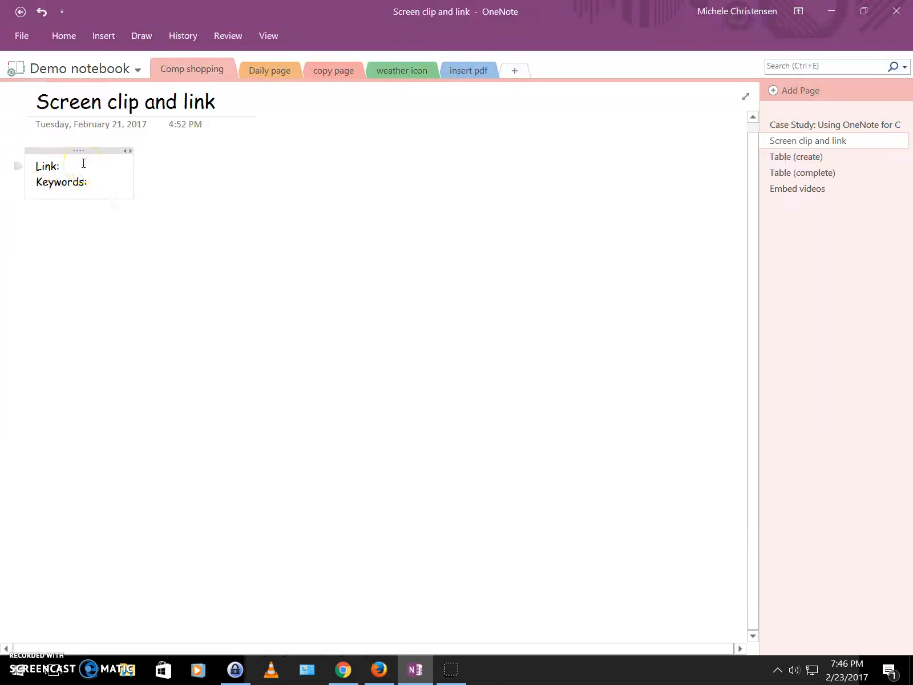
click(98, 184)
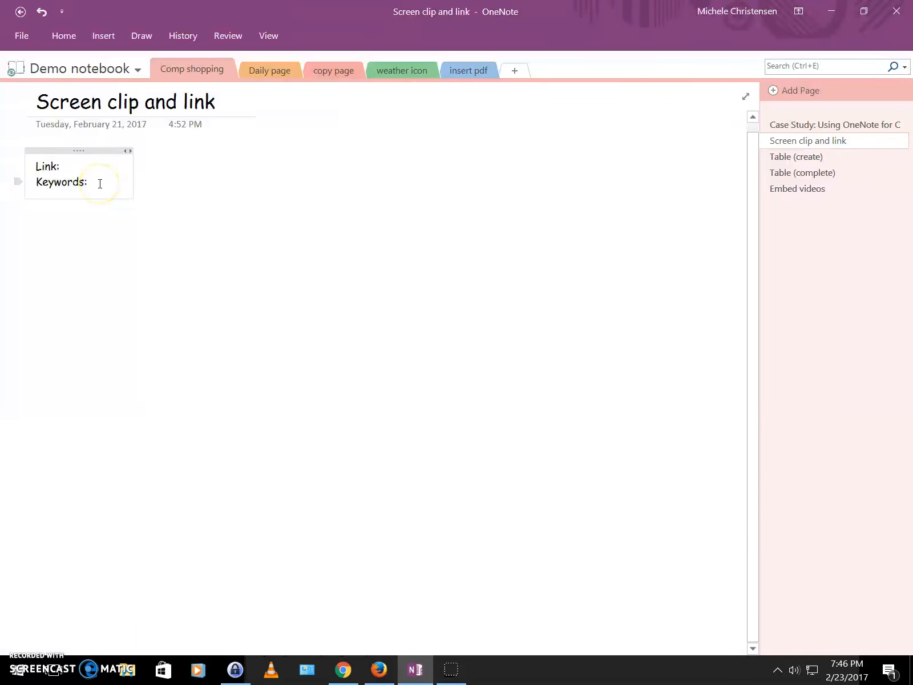
text(Pacsafe, backpack)
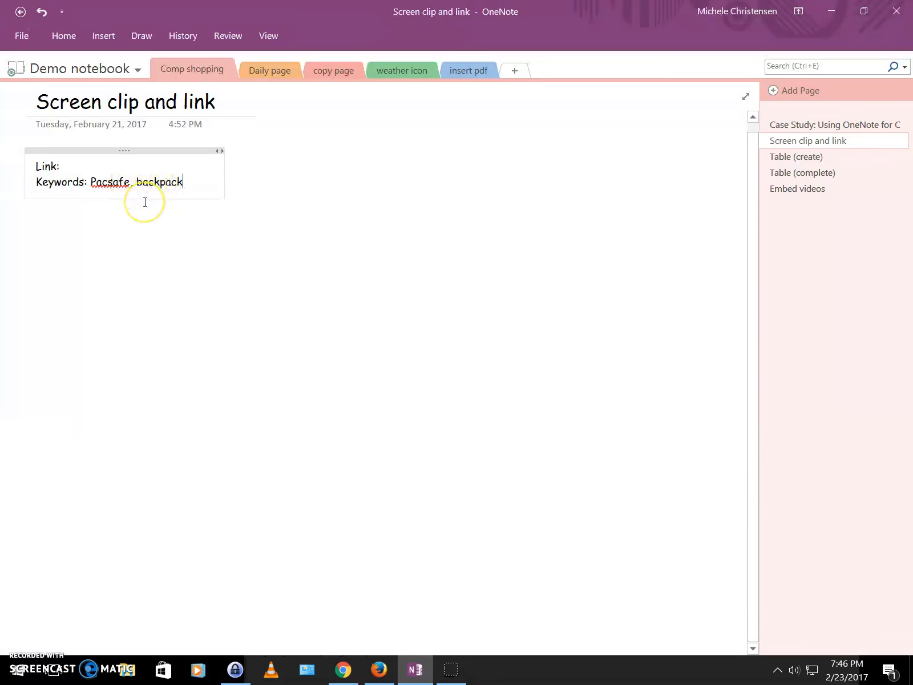
click(200, 315)
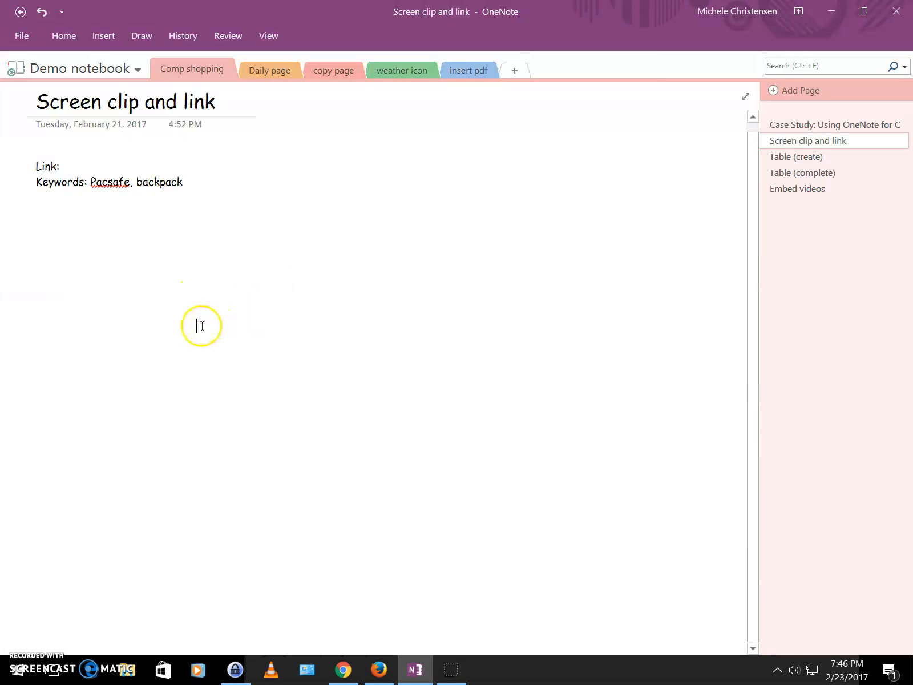
click(99, 37)
click(227, 91)
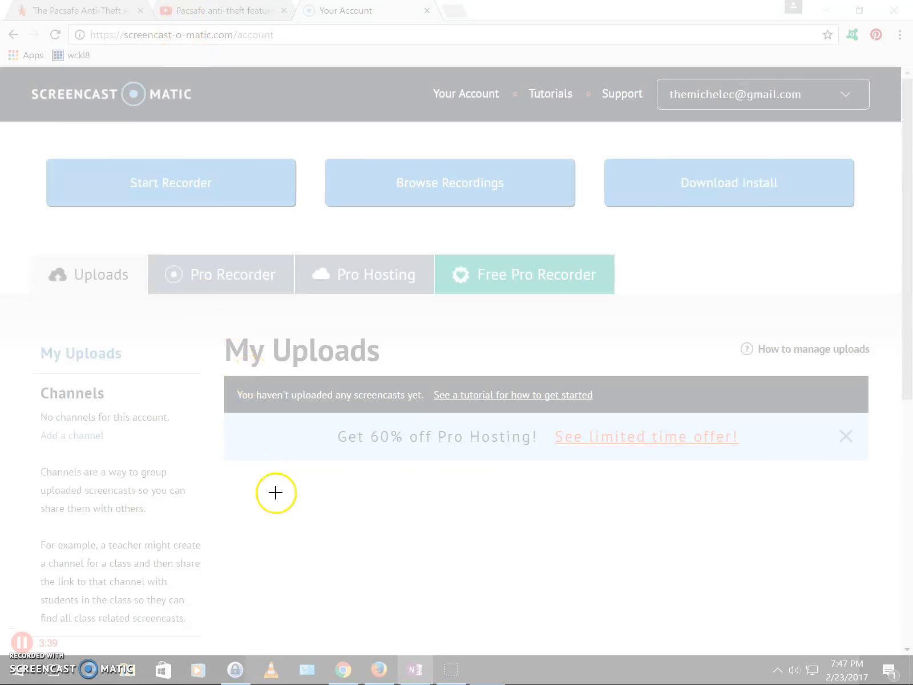
key(Escape)
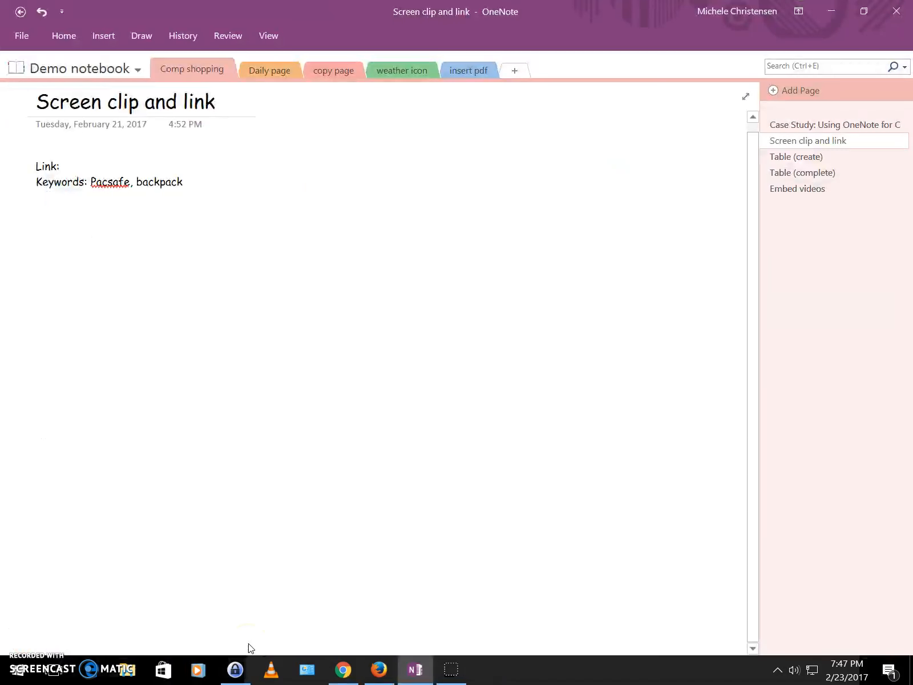
Switch to Chrome and bring the Atlanta Luggage blog page about the Pacsafe anti-theft advantage to the front
click(344, 667)
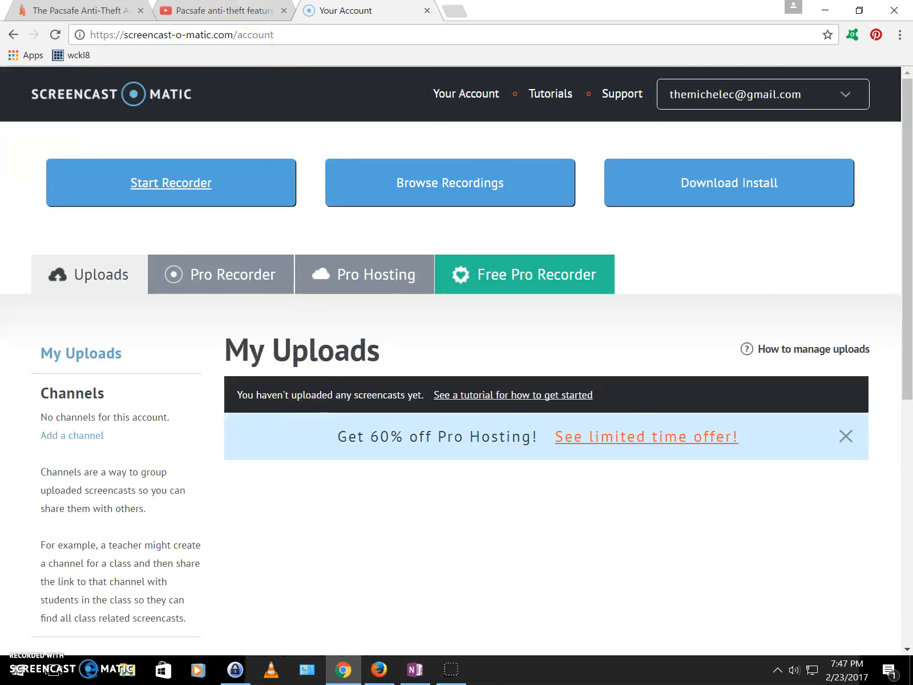
click(230, 10)
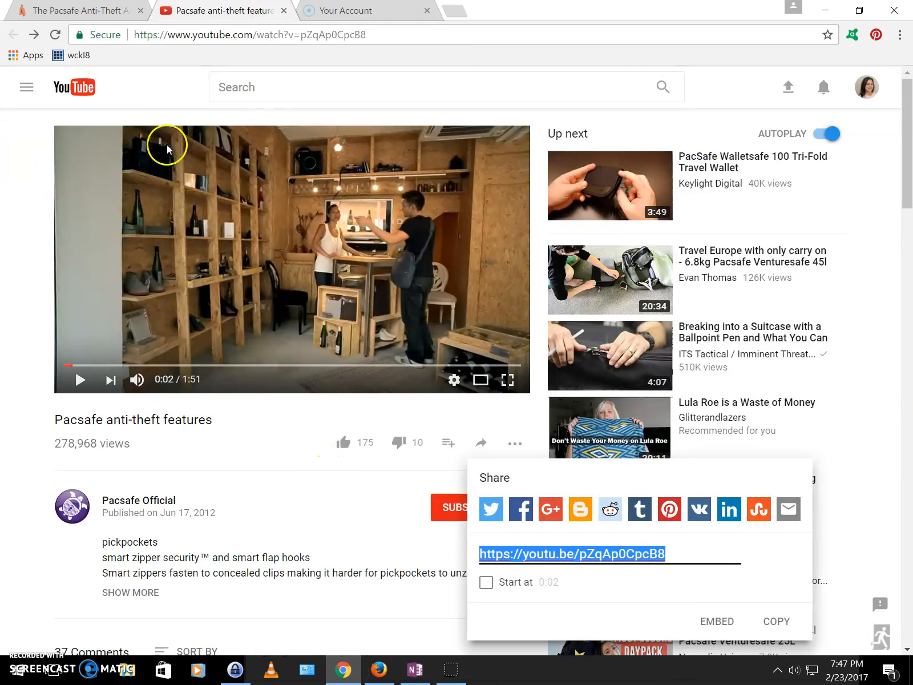
click(78, 11)
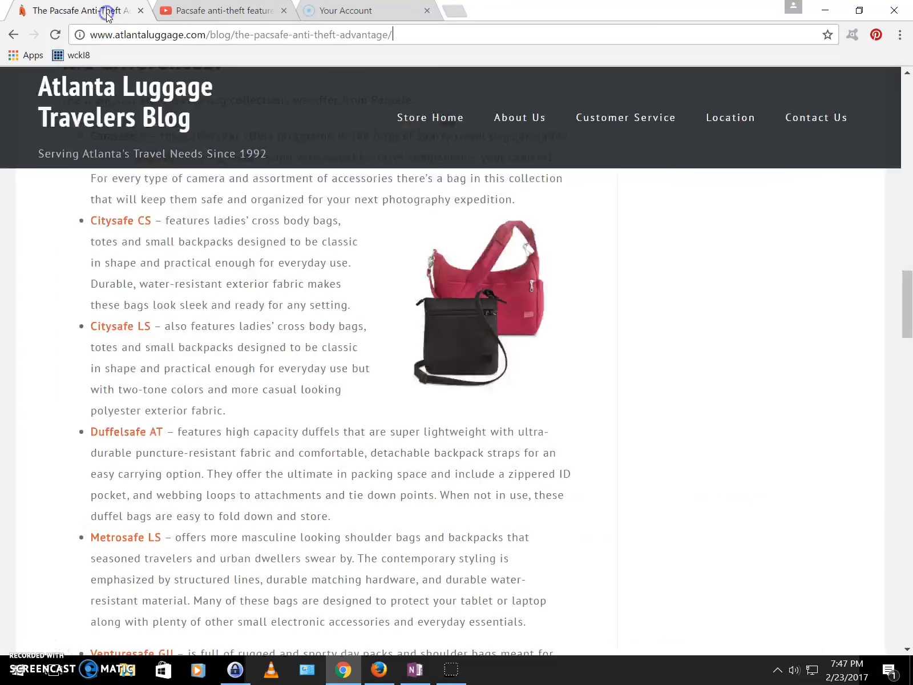
Return to OneNote and insert a screen clipping of the Atlanta Luggage blog page, from its header through the Metrosafe LS paragraph
click(415, 668)
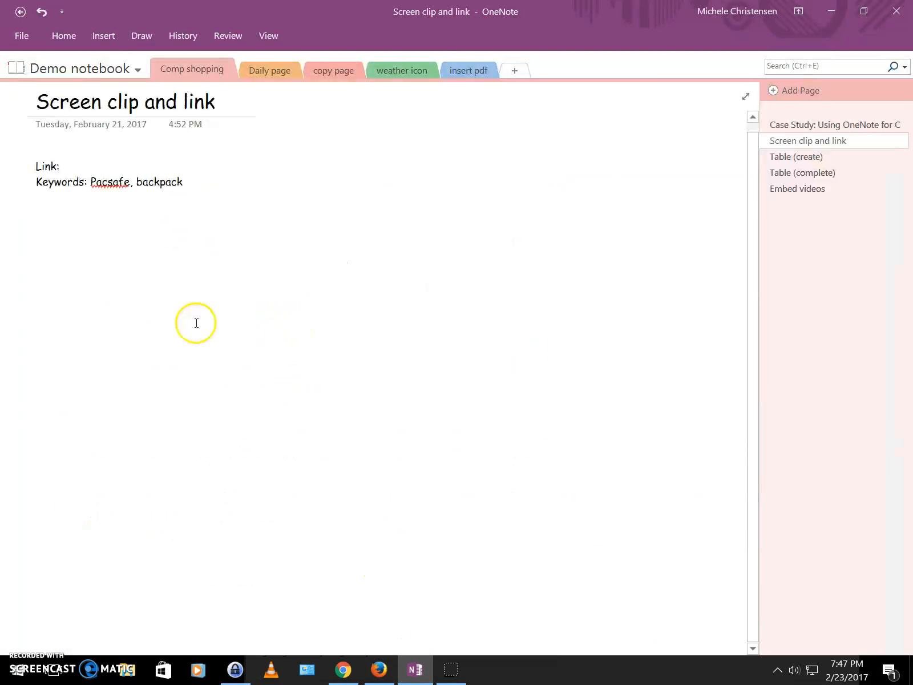
click(104, 37)
click(228, 73)
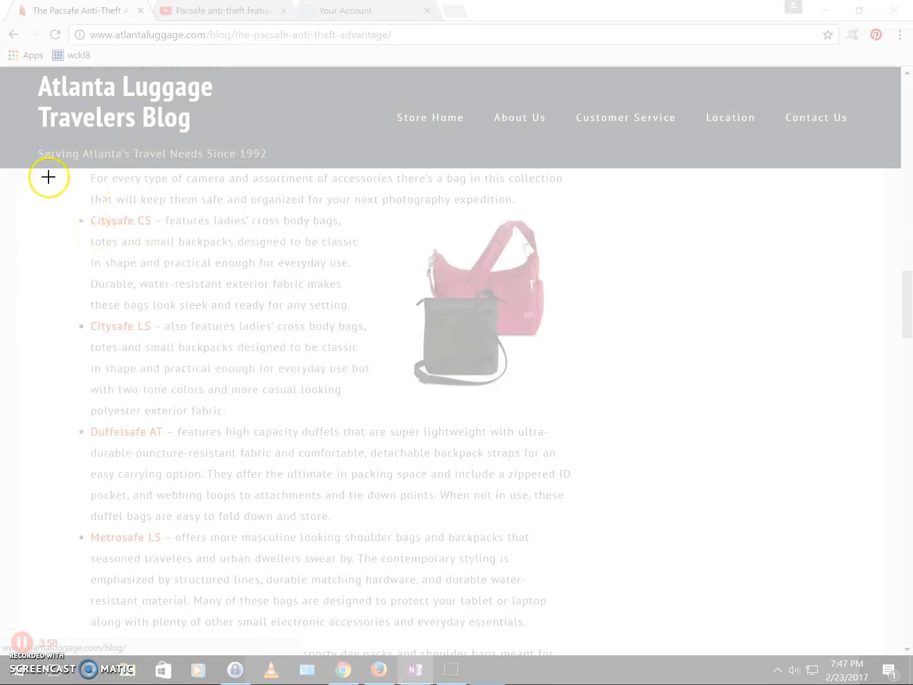
drag(21, 69, 577, 635)
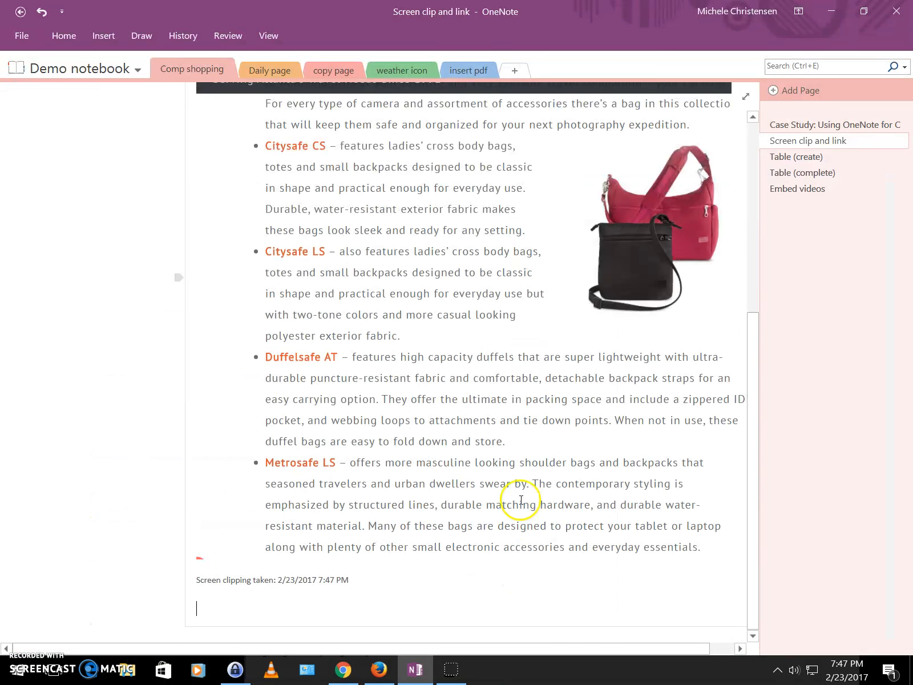
Move the blog clipping directly beneath the Keywords line, aligned with the left edge of the notes
drag(528, 650, 622, 648)
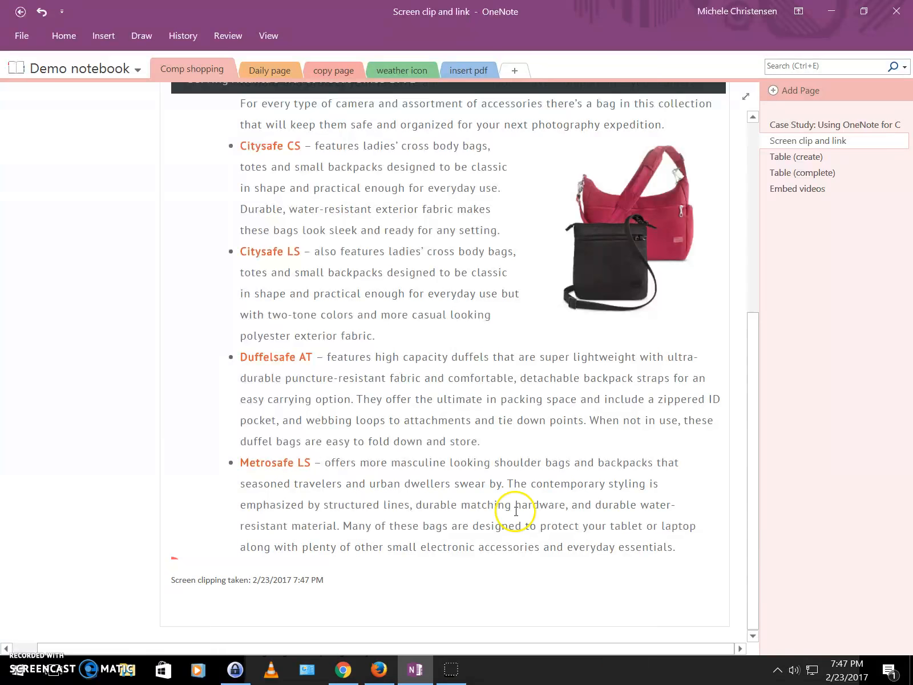
drag(748, 457, 724, 300)
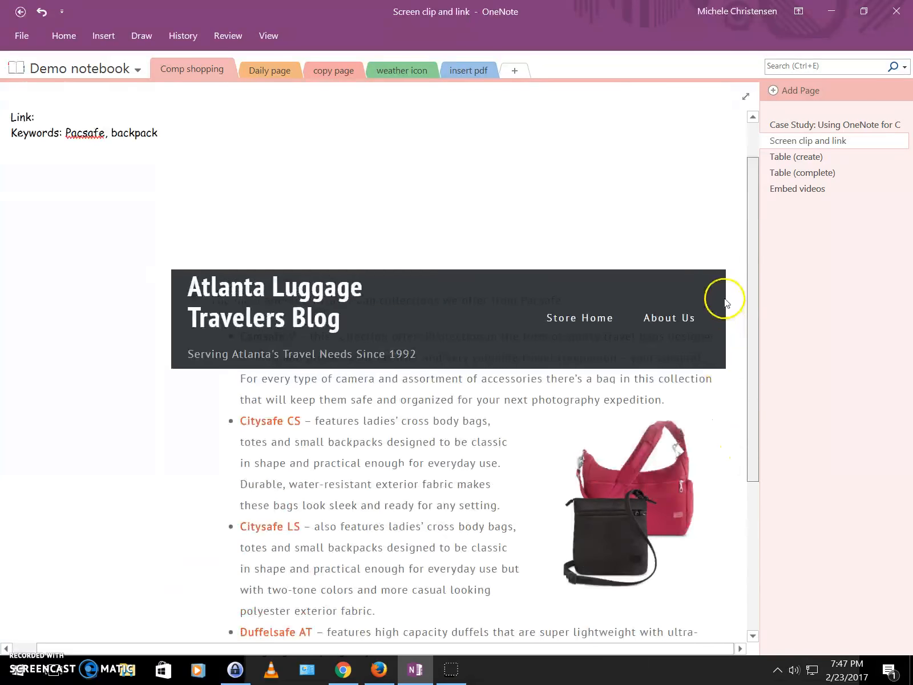
drag(420, 265, 267, 160)
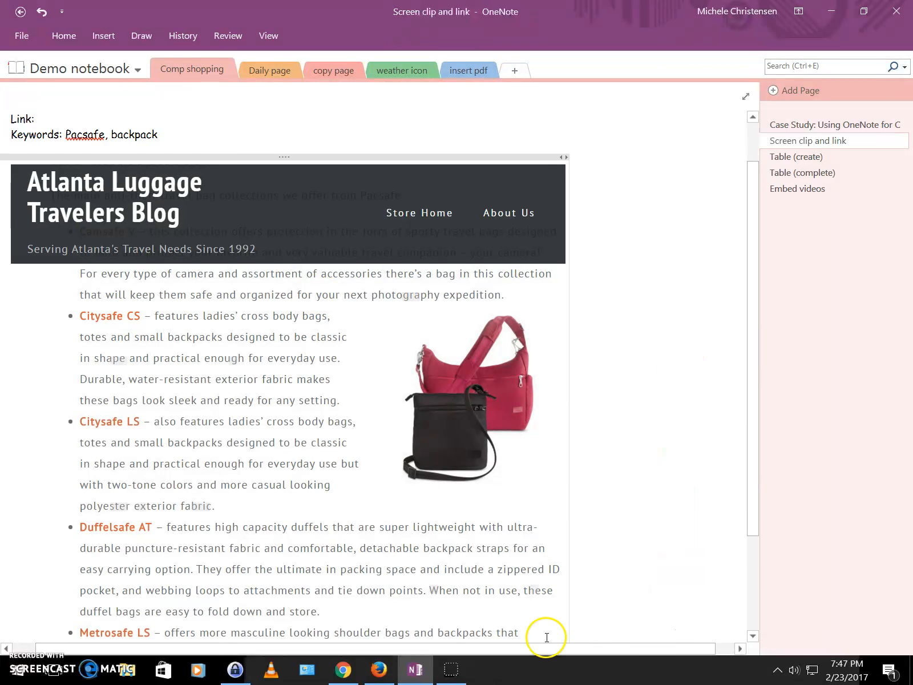
drag(547, 651, 584, 624)
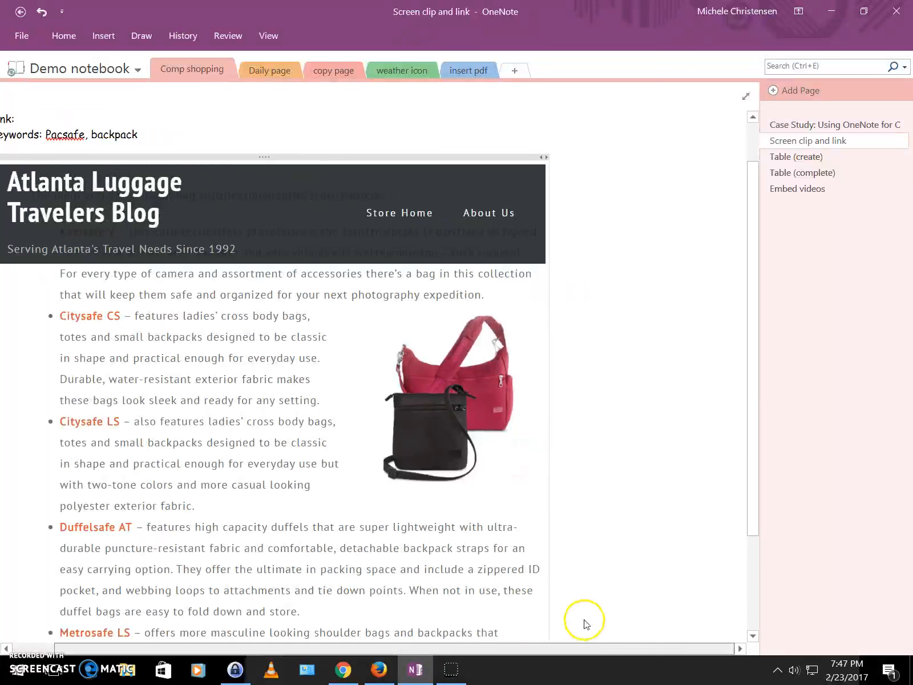
mouse_move(759, 463)
mouse_down()
mouse_move(754, 418)
mouse_move(758, 521)
mouse_move(761, 468)
mouse_up()
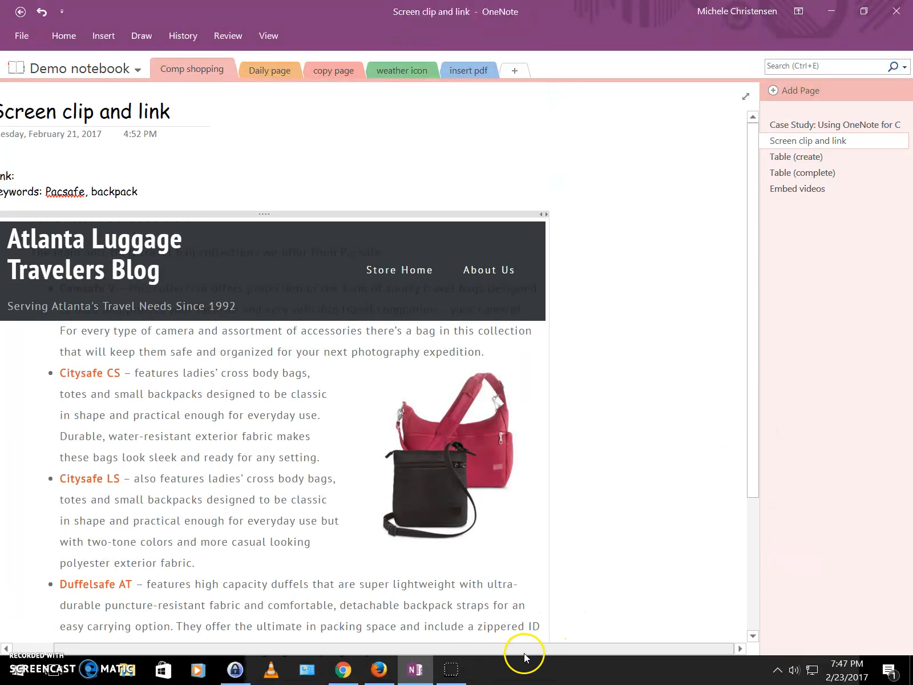
drag(526, 651, 390, 667)
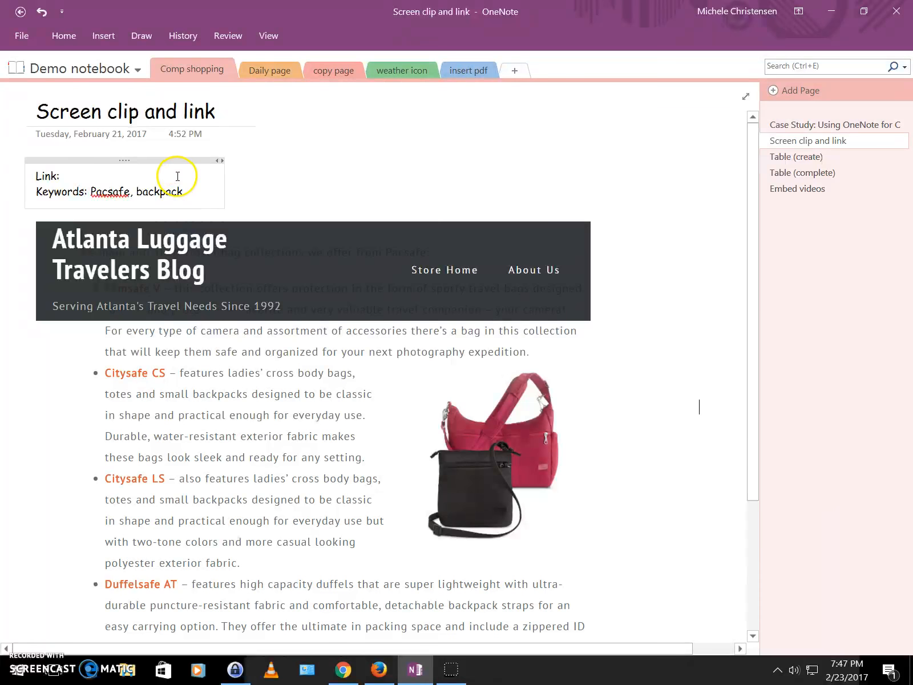
Copy the blog page's web address from Chrome and paste it after "Link:" on the OneNote page
click(343, 669)
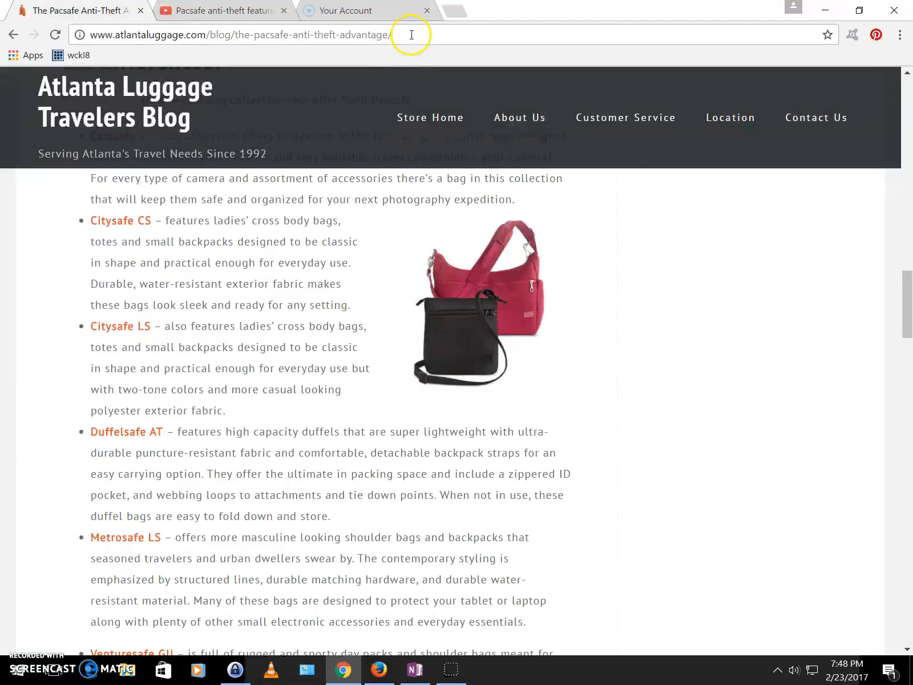
drag(406, 34, 89, 11)
key(ctrl+c)
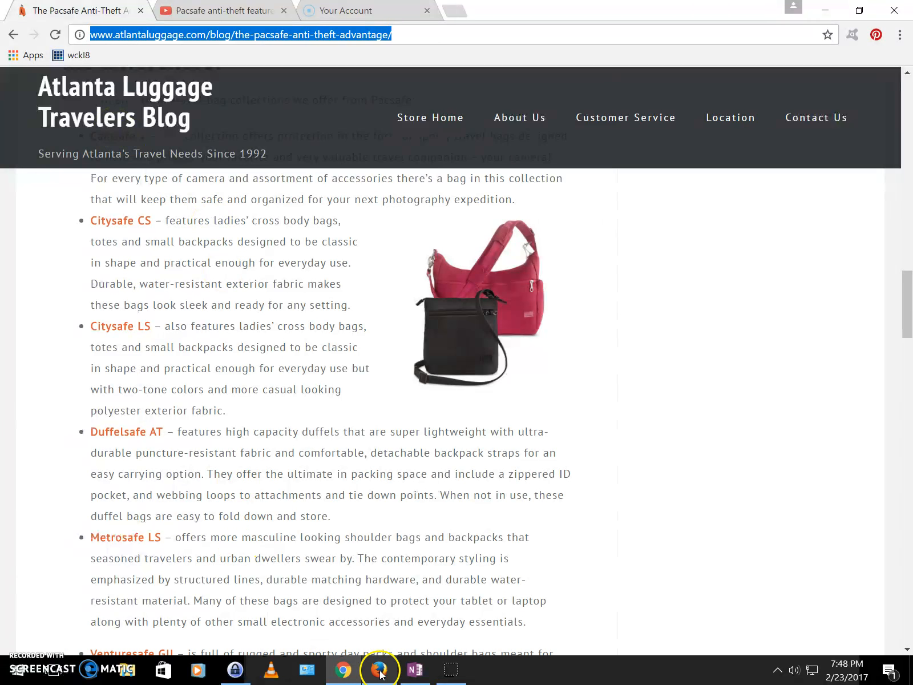
click(414, 676)
click(86, 175)
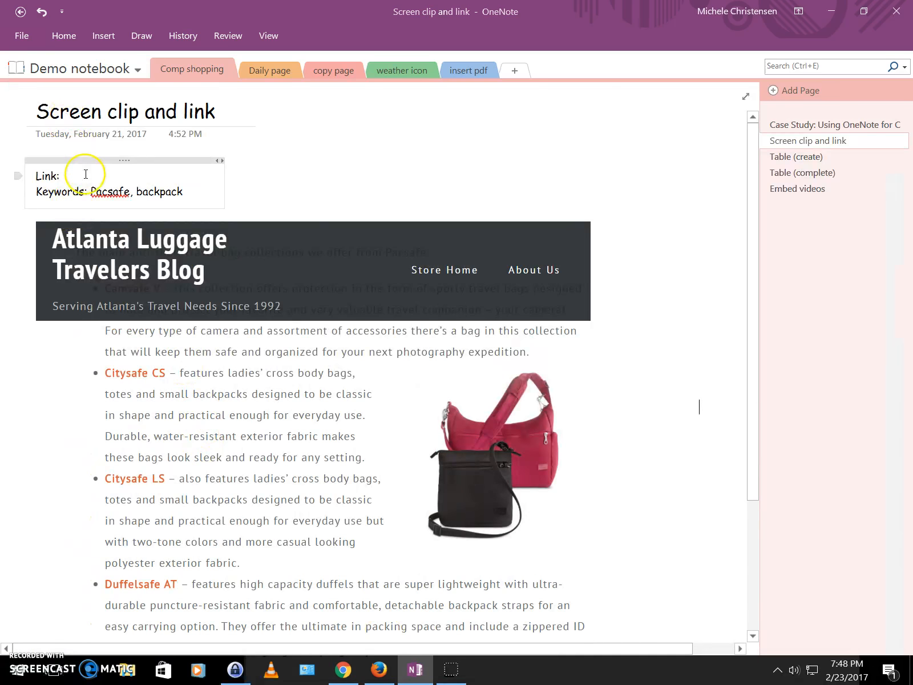
key(ctrl+v)
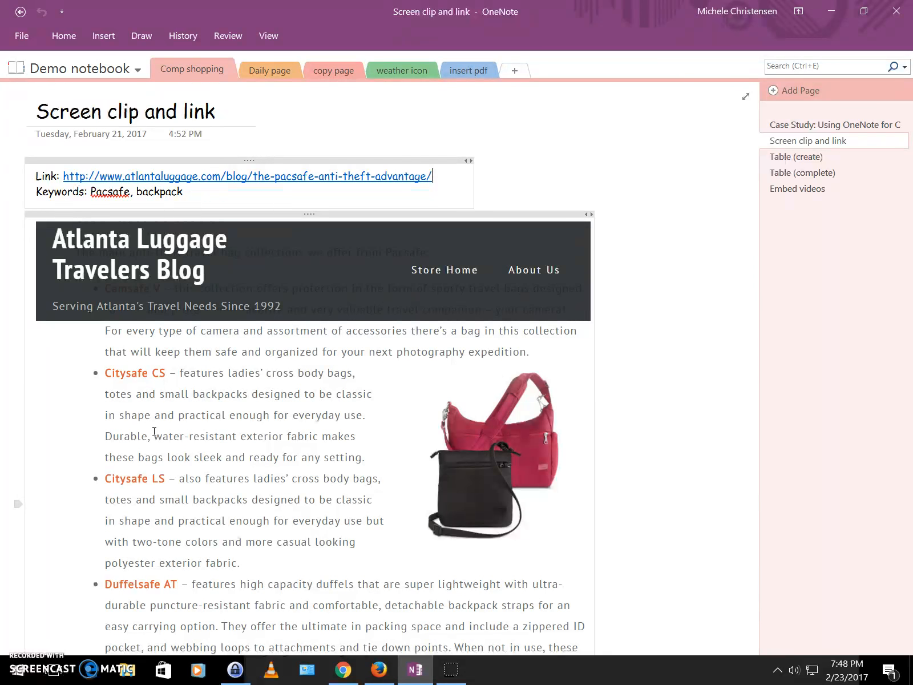
click(155, 449)
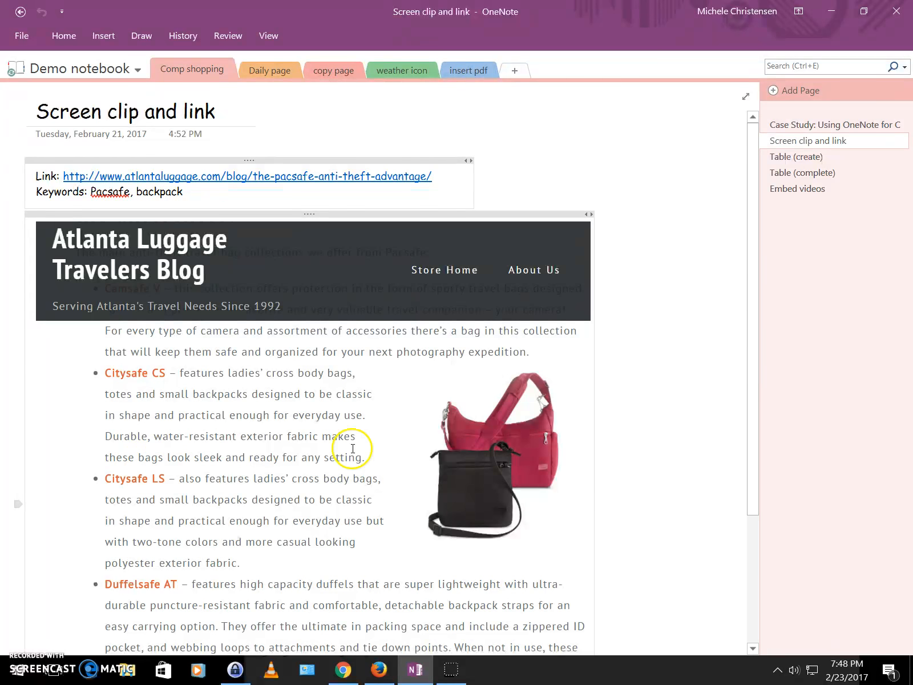
Open the "Table (create)" page
click(781, 156)
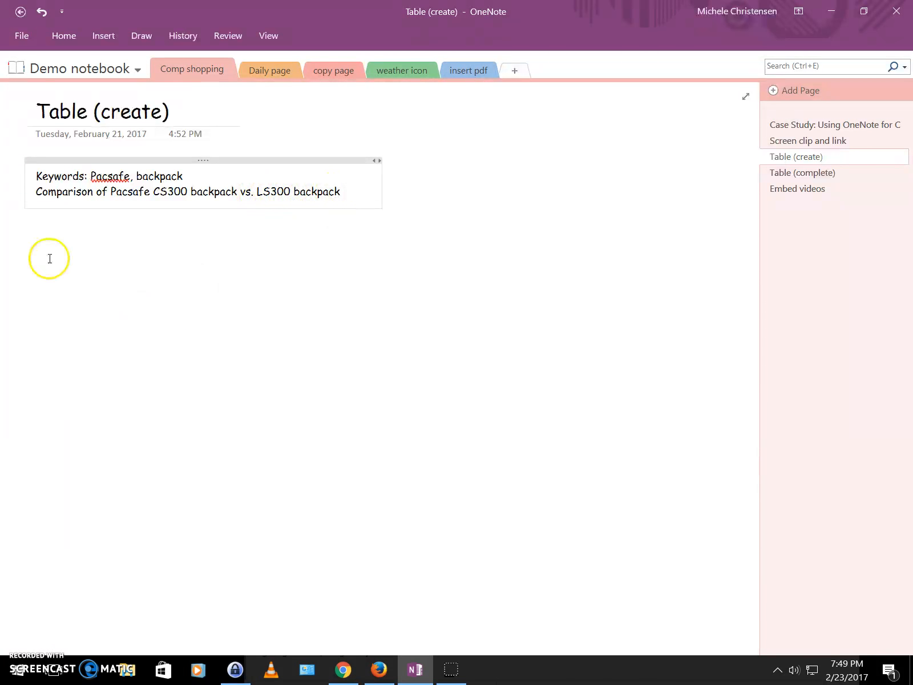
click(52, 290)
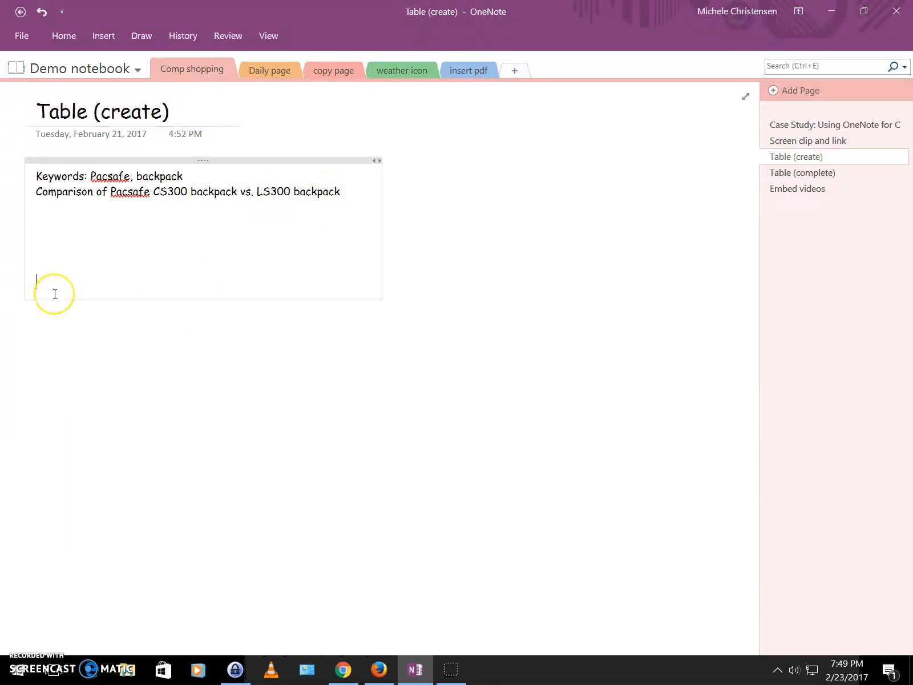
key(BackSpace)
key(BackSpace)
key(BackSpace)
key(BackSpace)
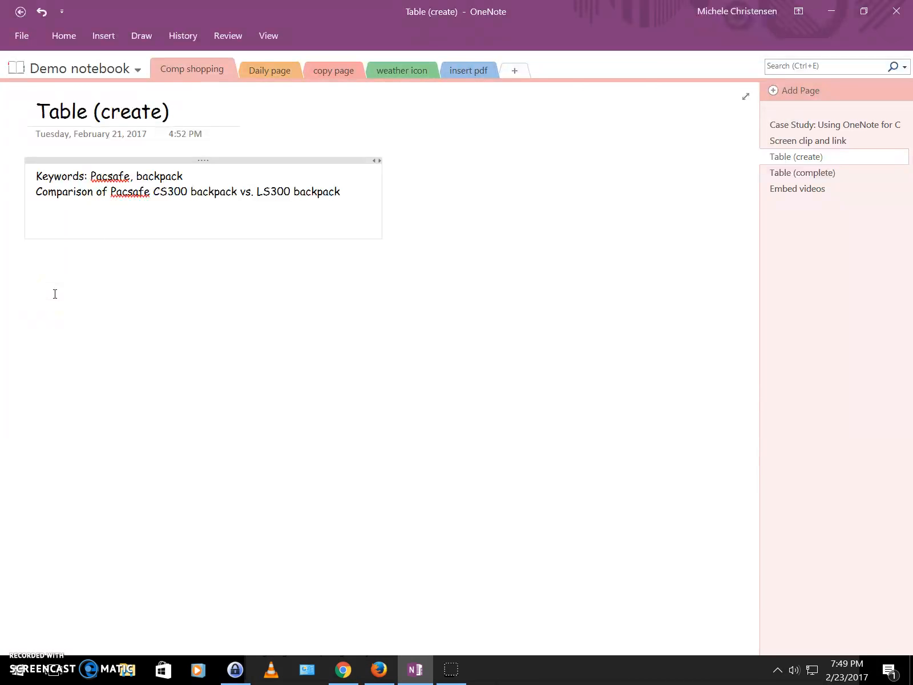
key(BackSpace)
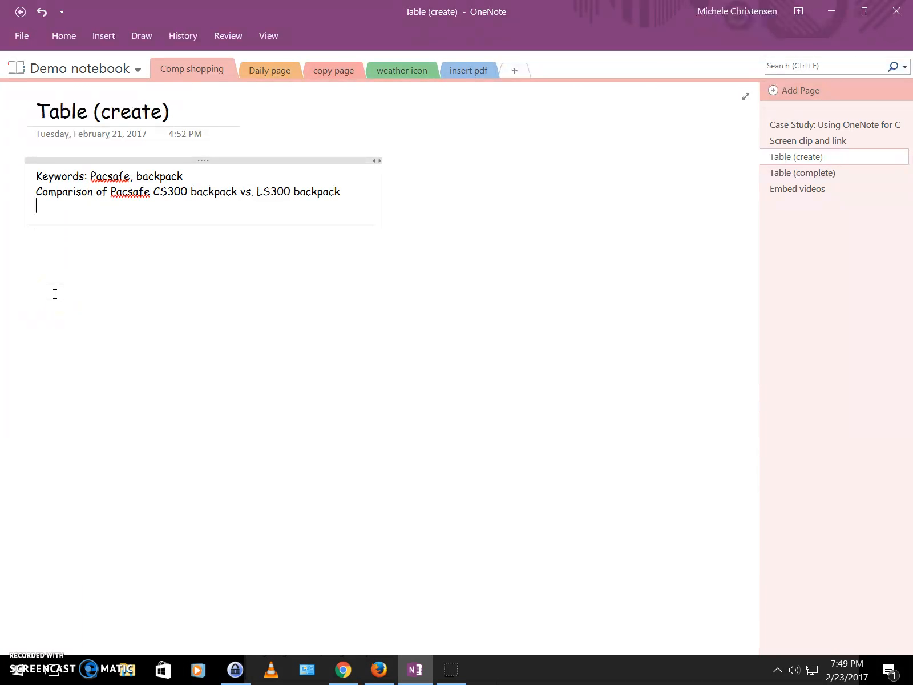
Insert a table with three columns and eight rows and move it just below the backpack comparison text
click(196, 353)
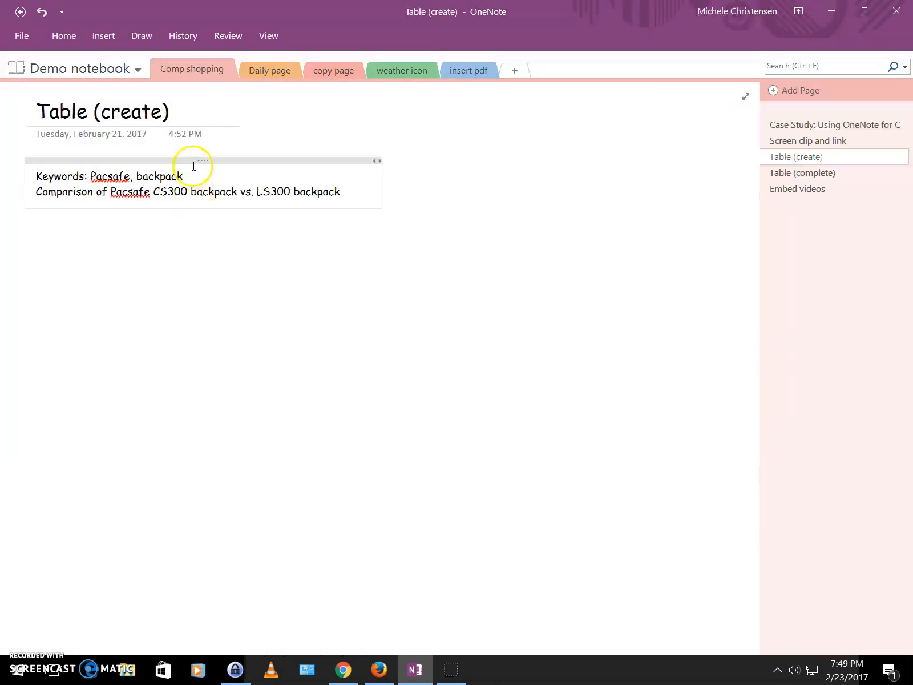
click(104, 37)
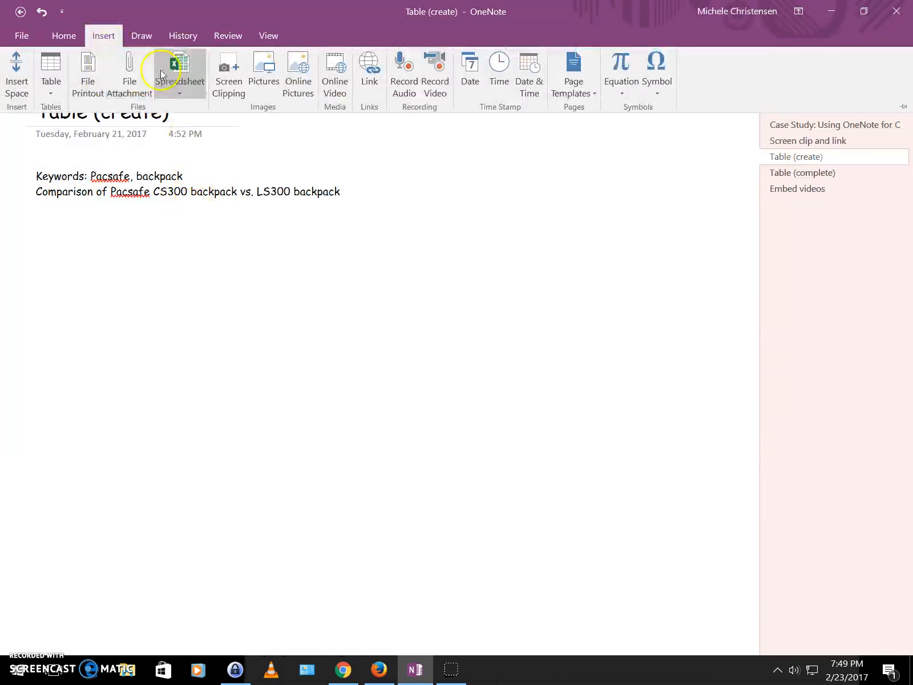
click(50, 82)
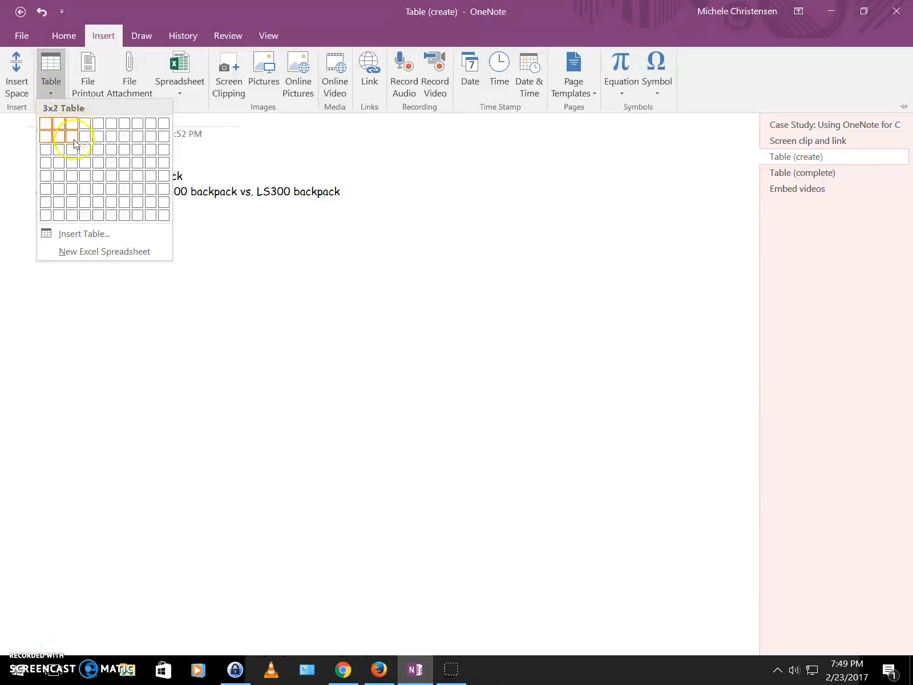
click(73, 216)
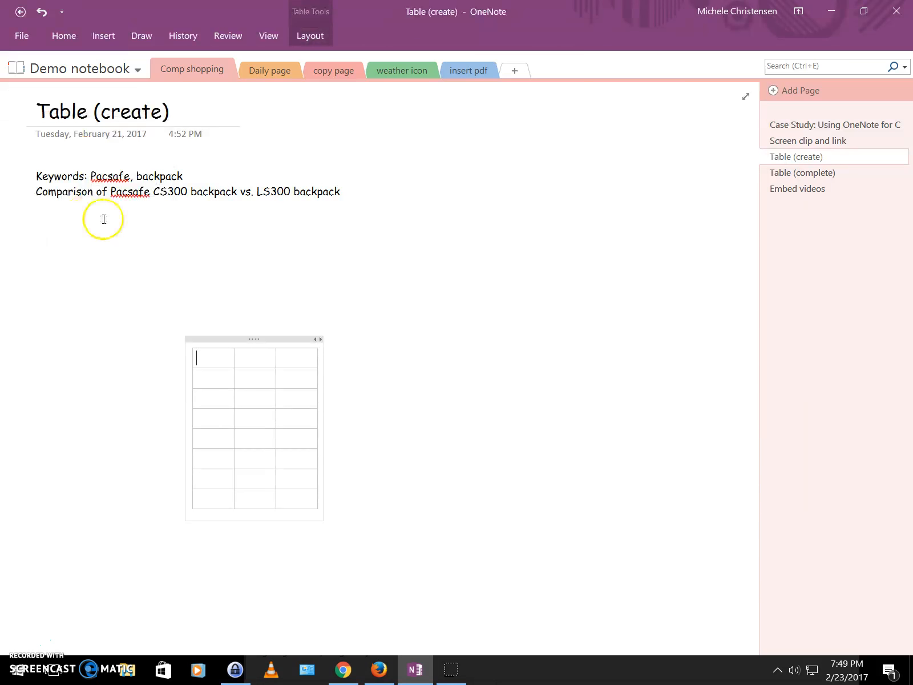
drag(240, 336, 121, 252)
Enter CS300 and LS300 as the table's column headings and fill the next row with Color, Cranberry and Rosemary
click(121, 270)
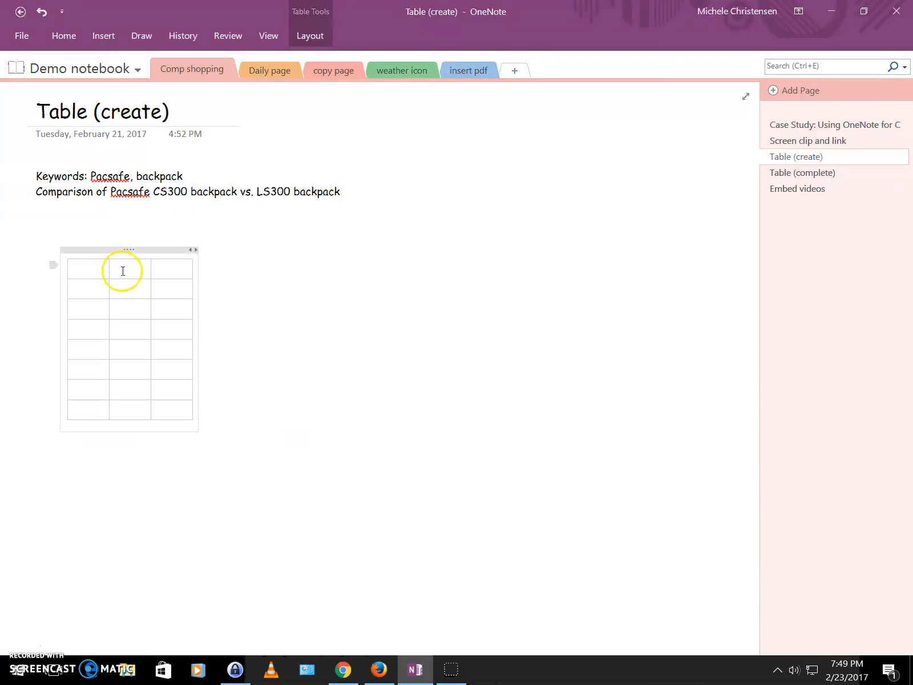
text(CS300)
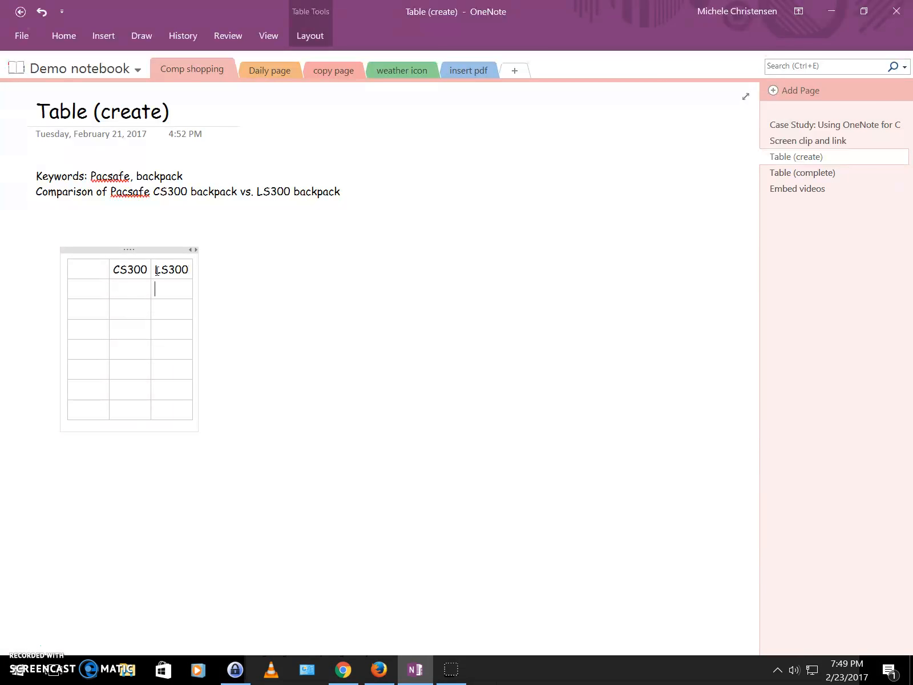
key(Tab)
text(Color)
key(Tab)
text(Cranberry)
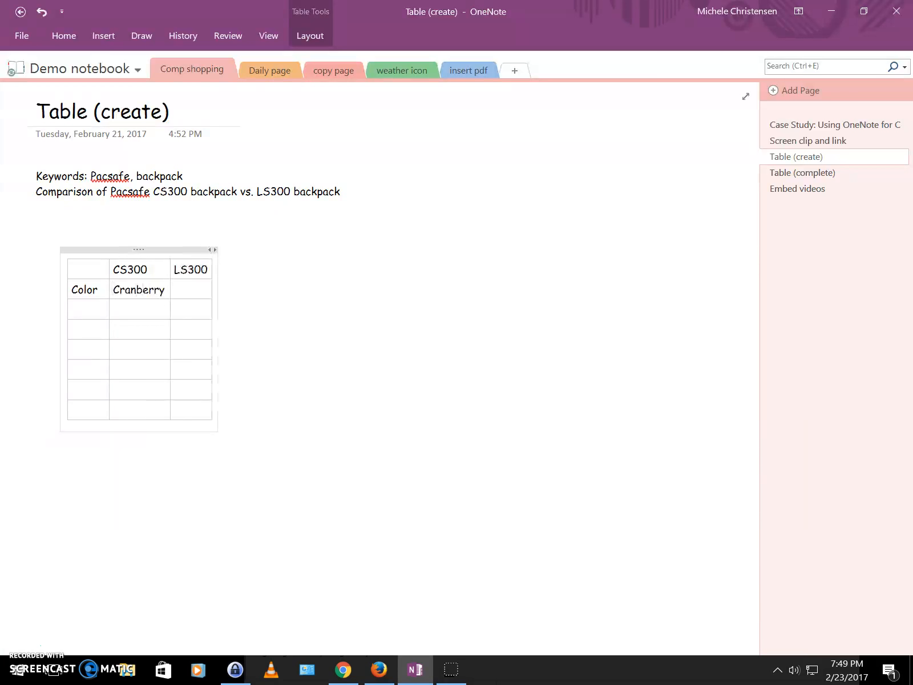
key(Tab)
text(Rosemary)
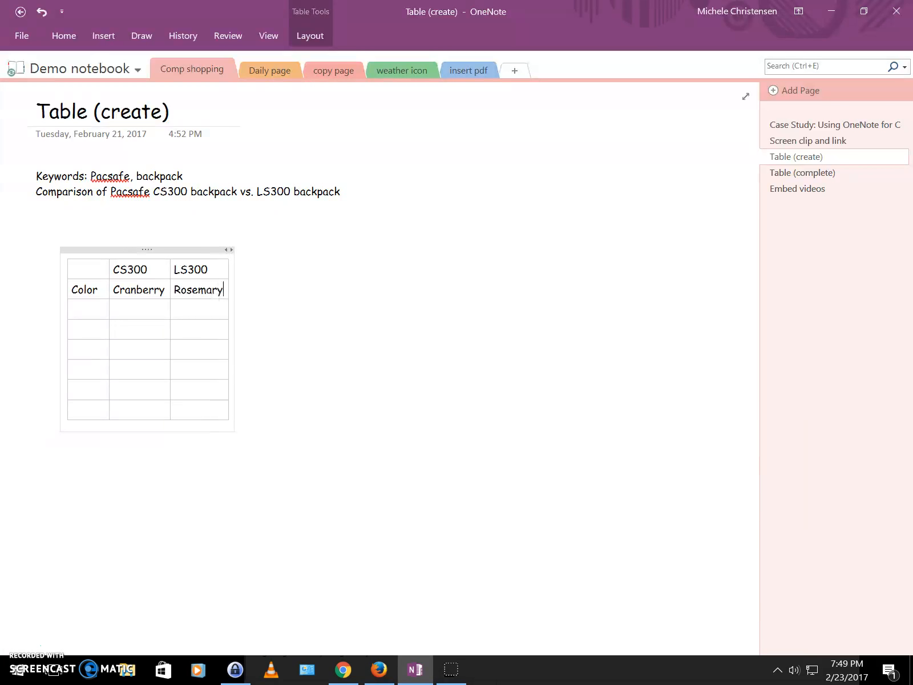
Label the remaining rows in the table's first column H, W, D, Weight (oz) and Price
key(Down)
text(H)
key(Down)
text(W)
key(Down)
text(DWeight ()
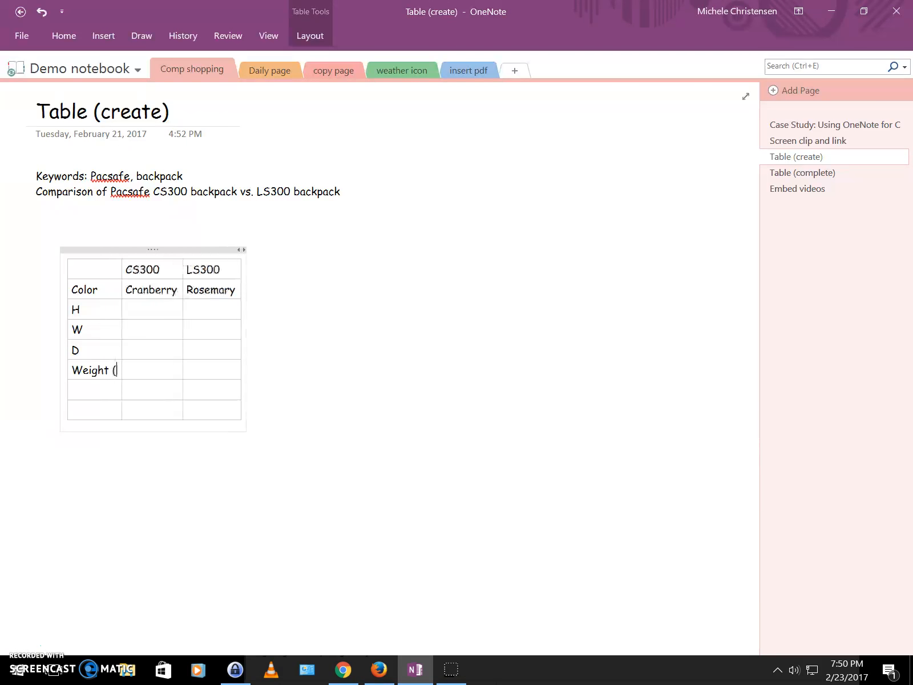
text(oz))
key(Down)
text(Pric)
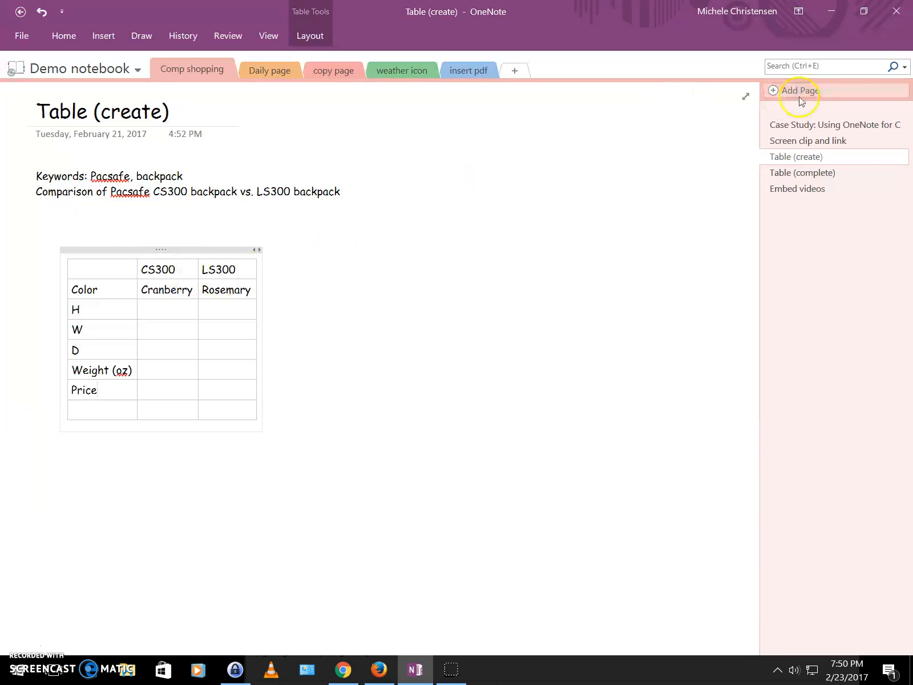
Open the "Table (complete)" page to view the finished backpack comparison table
click(799, 173)
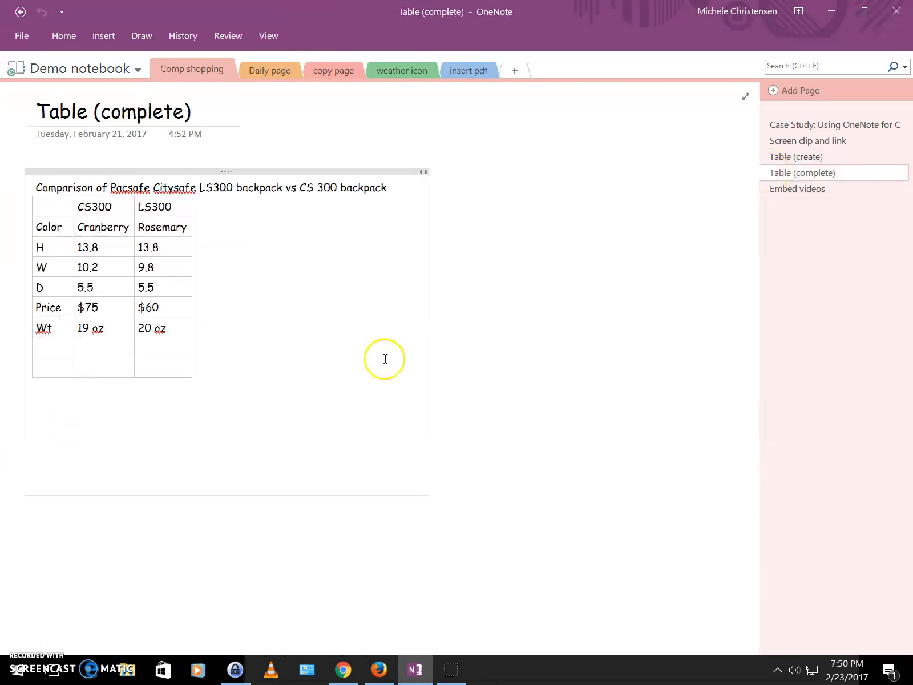
click(327, 434)
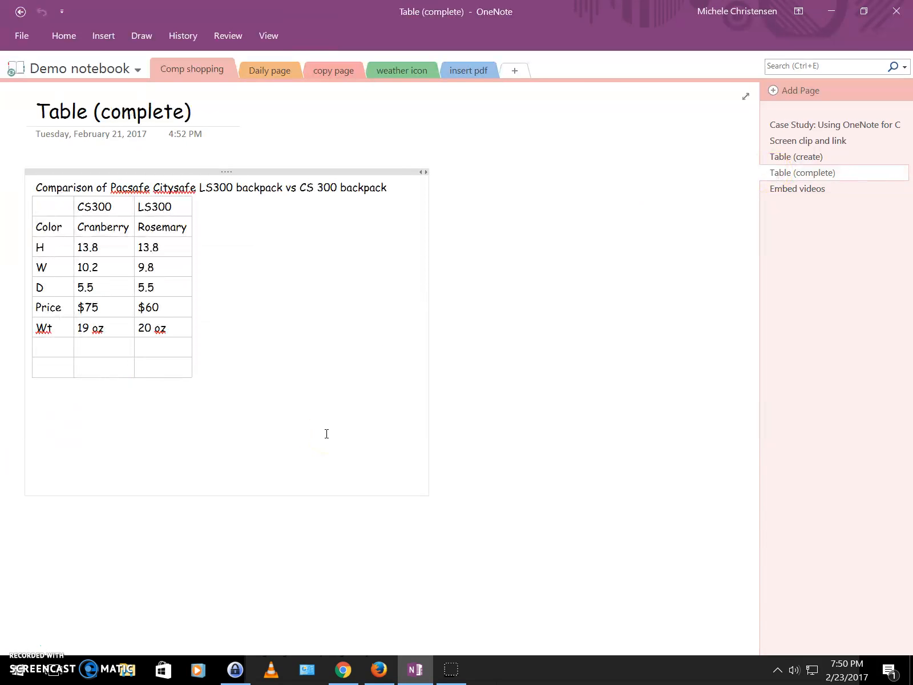
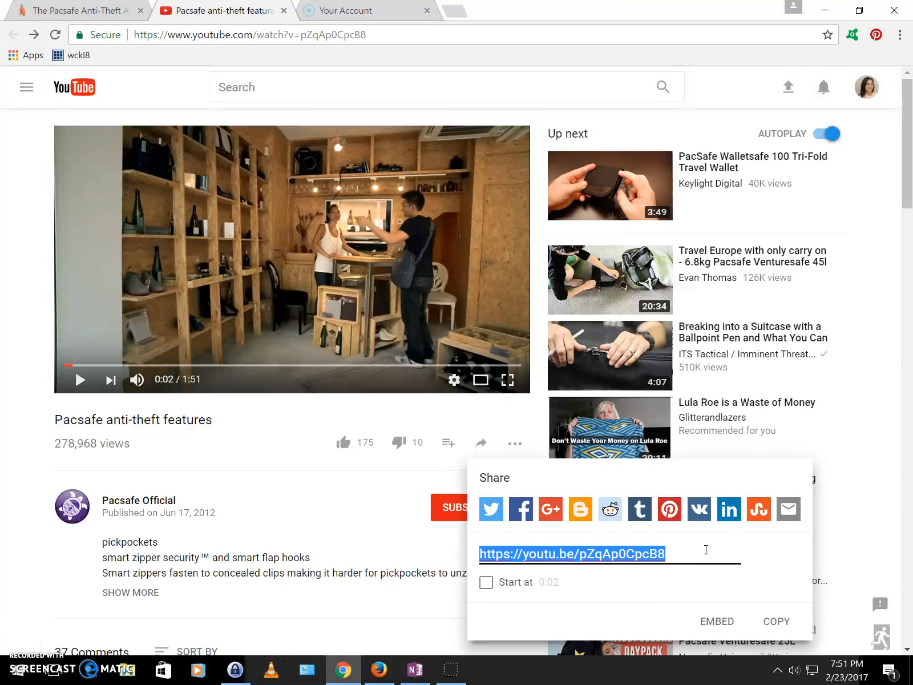
click(416, 671)
text(https://youtu.be/pZqAp0CpcB8)
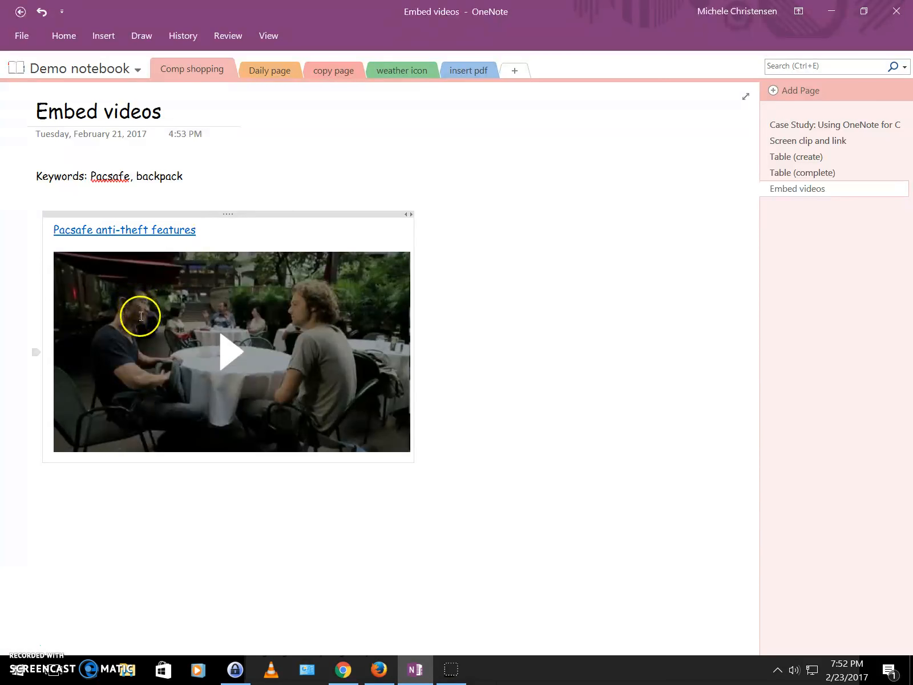
Play the embedded Pacsafe anti-theft features video for a few seconds, pausing it at 0:04
click(231, 353)
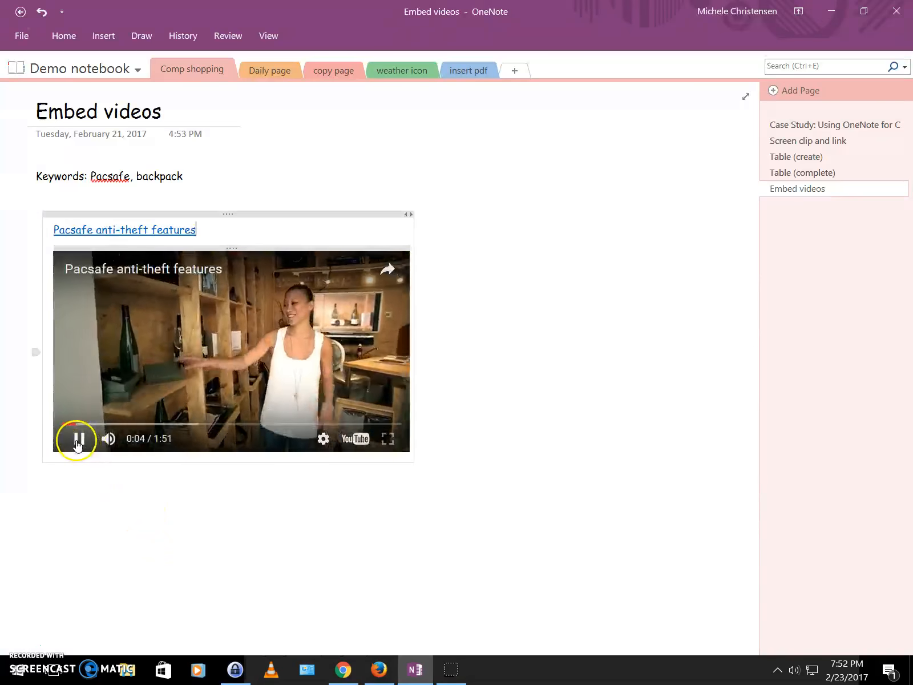
click(78, 439)
click(77, 501)
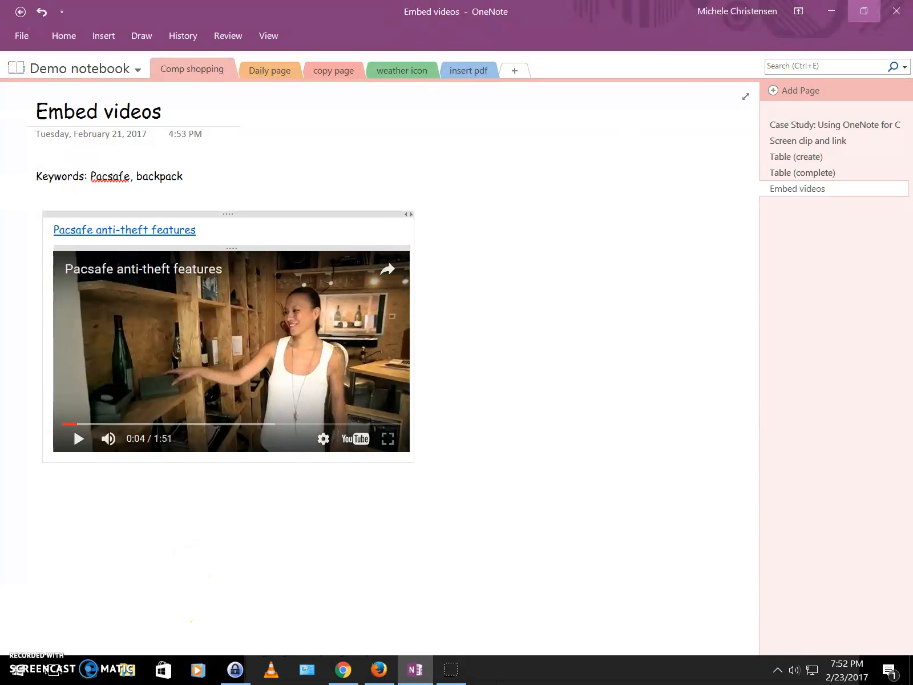
Search all notebooks for "Pacsafe", view the "Pacsafe comparison" page from the results, and clear the search
click(830, 68)
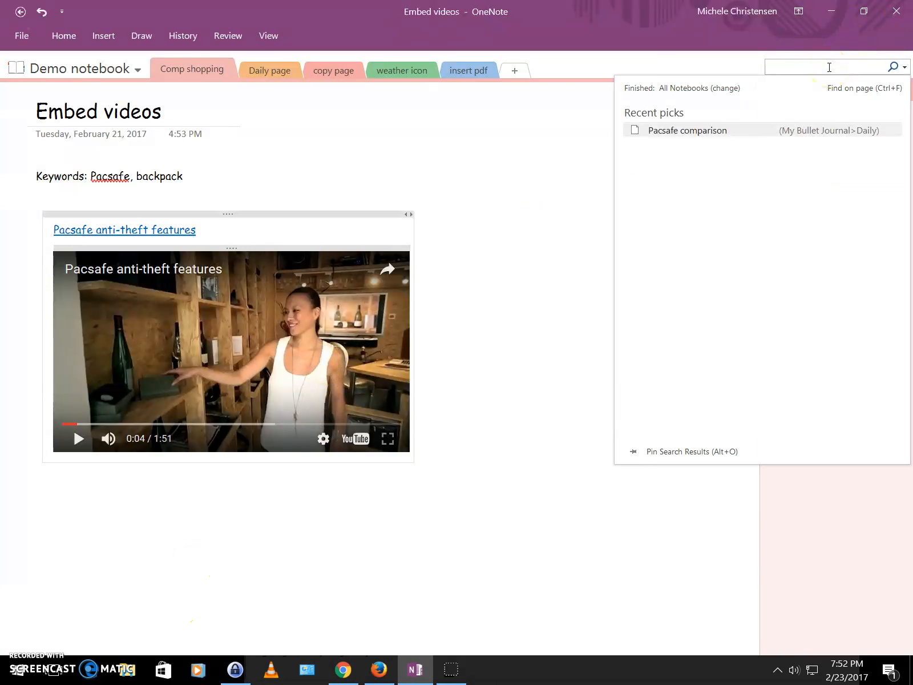
text(Pacsafe)
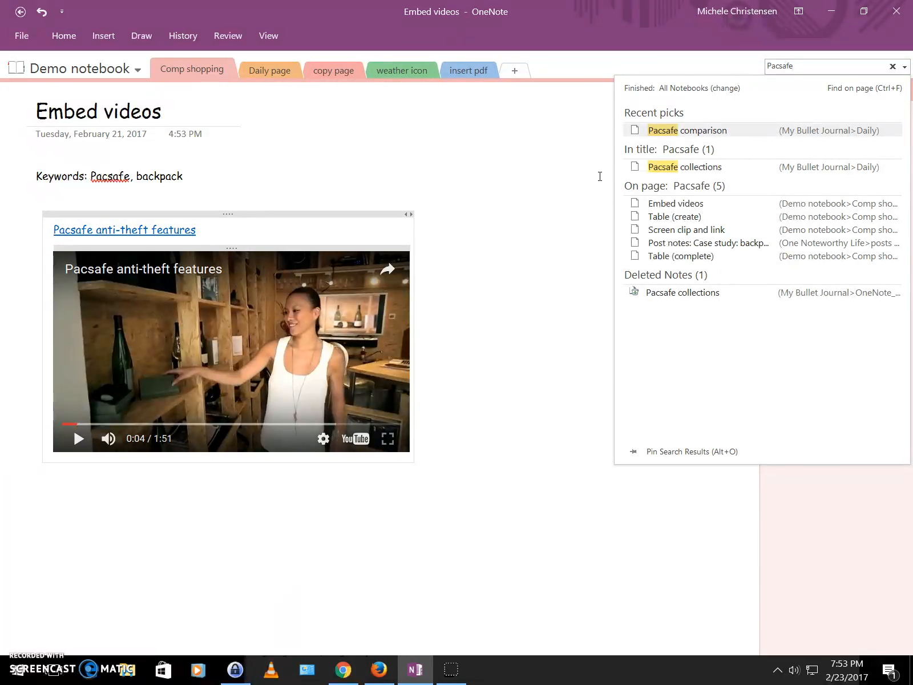
click(685, 136)
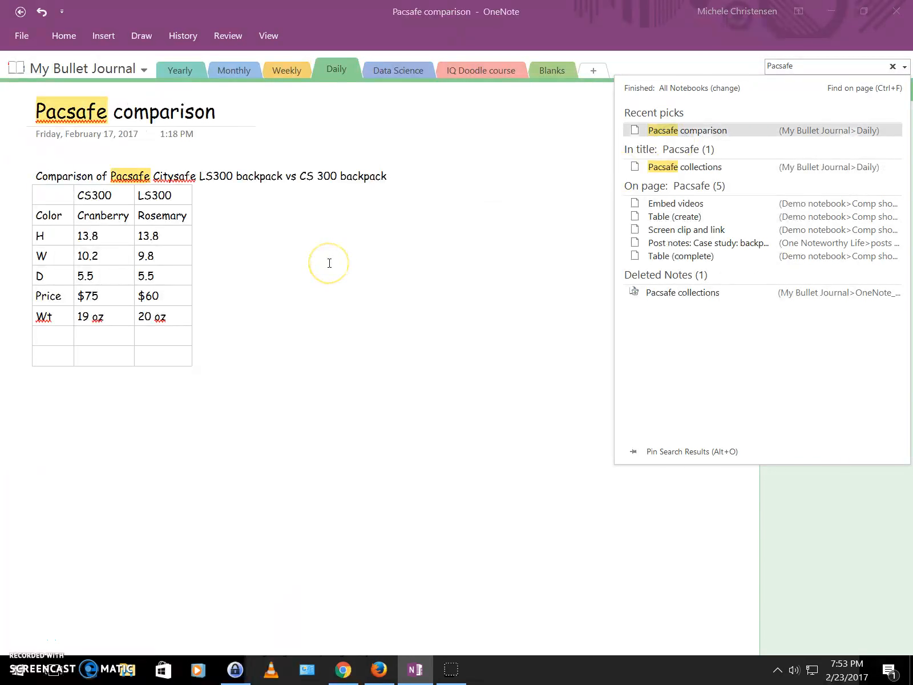
click(256, 258)
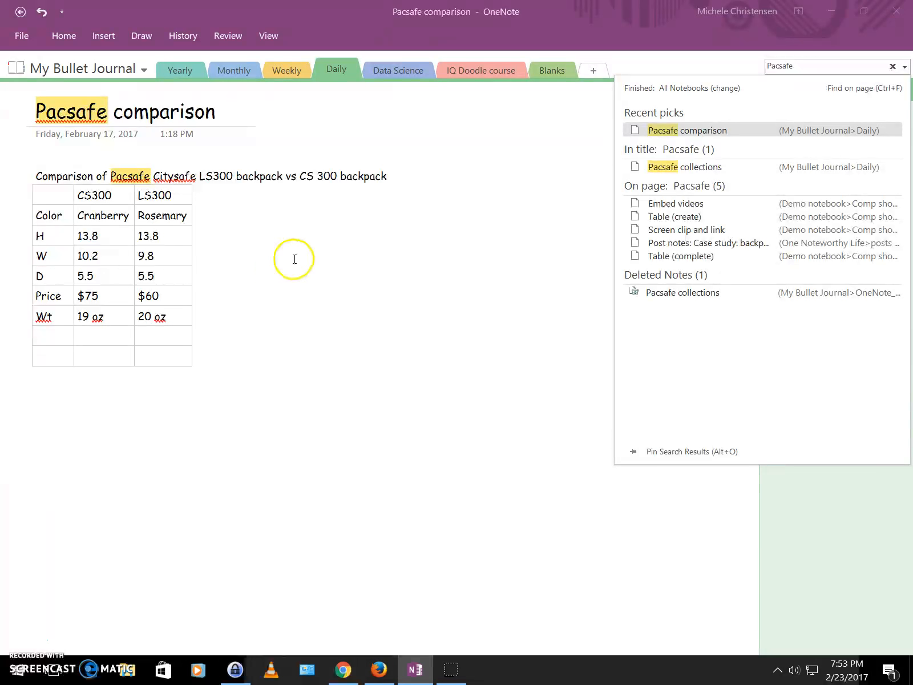
click(893, 66)
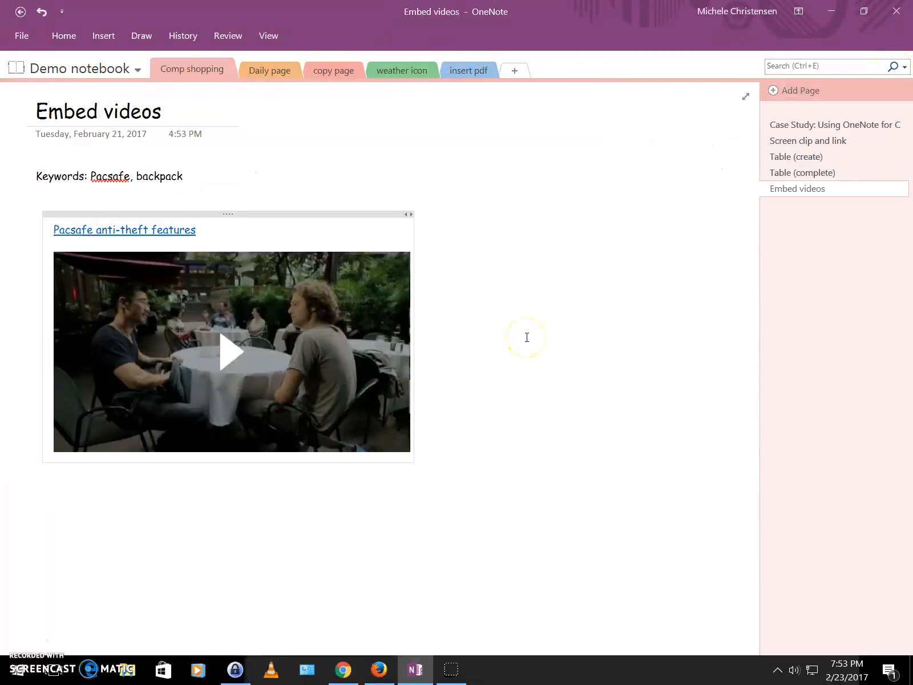